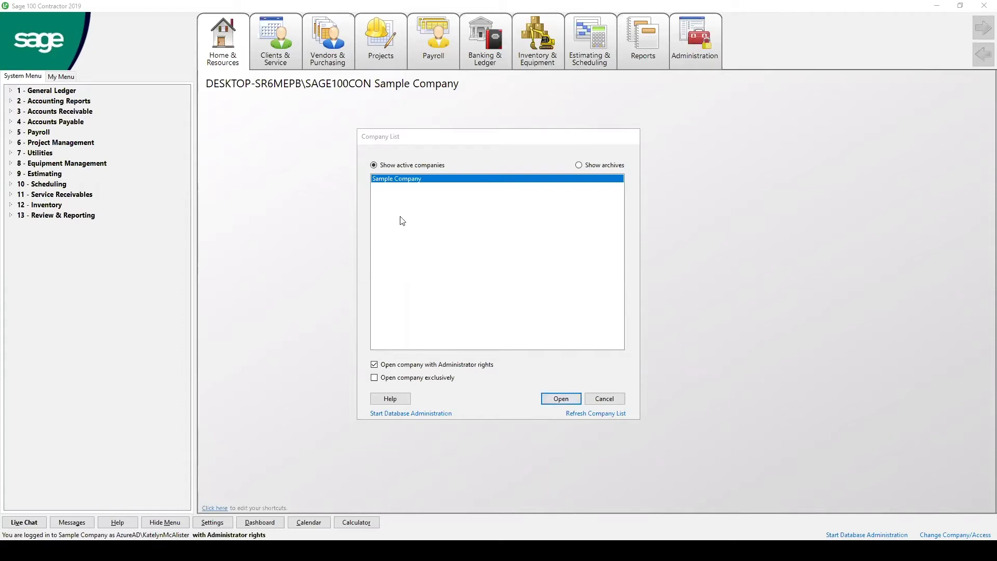
# Step: Open Sample Company from the Company List with Administrator rights checked
pyautogui.click(562, 400)
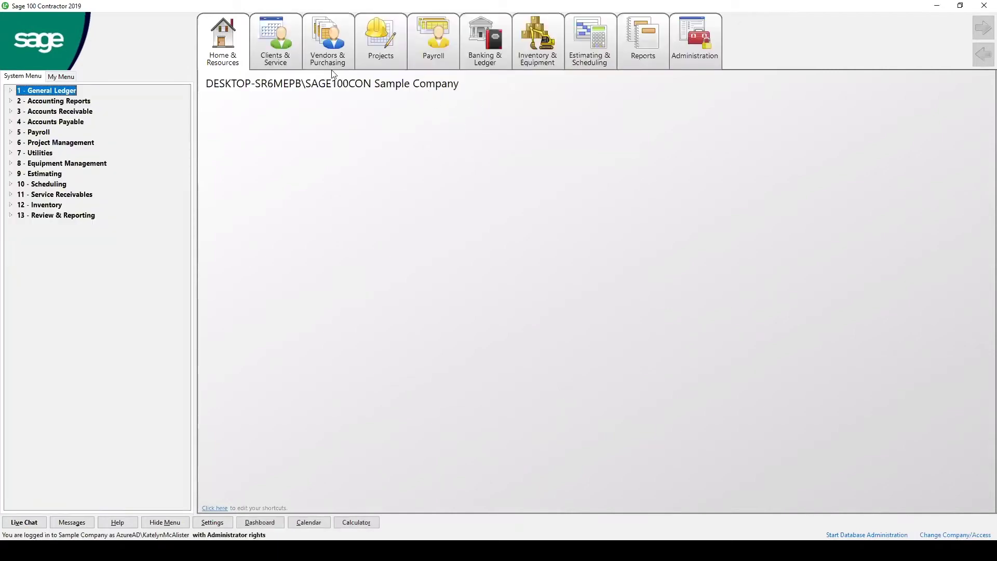
# Step: Launch 9 - Estimating > 5 - Takeoffs from the System Menu tree
pyautogui.hotkey('alt', 'p')
pyautogui.click(212, 100)
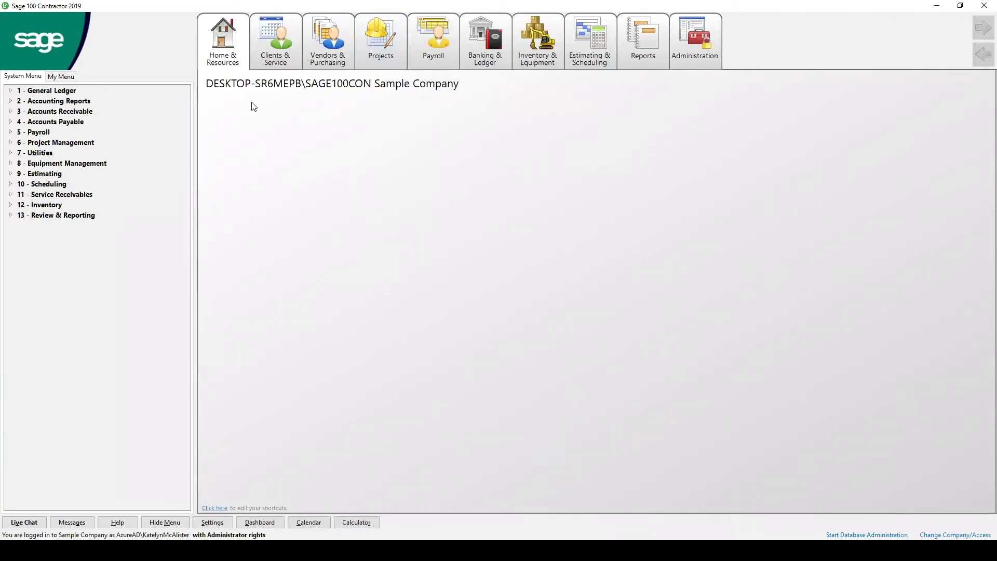
pyautogui.click(57, 174)
pyautogui.doubleClick(54, 174)
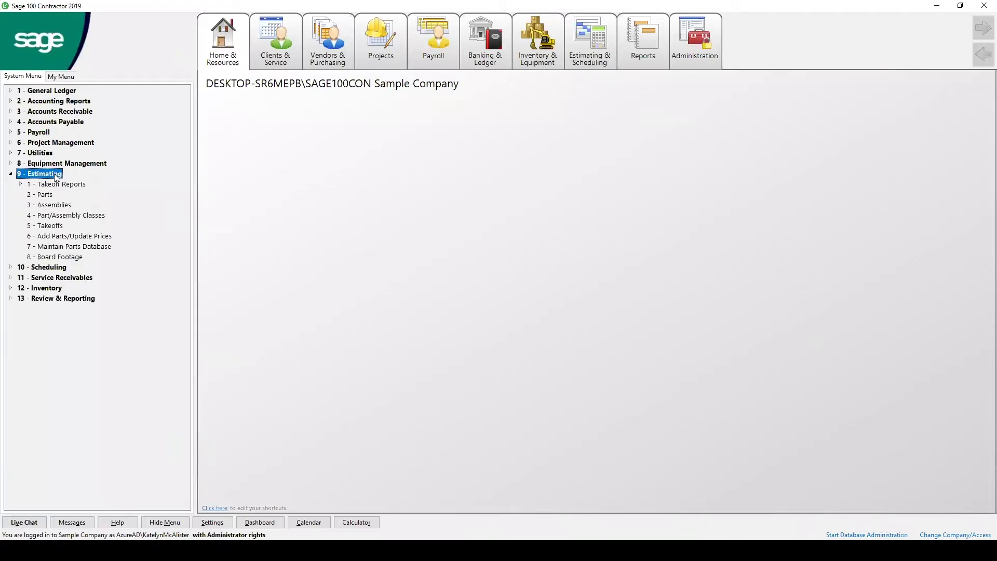
pyautogui.click(55, 226)
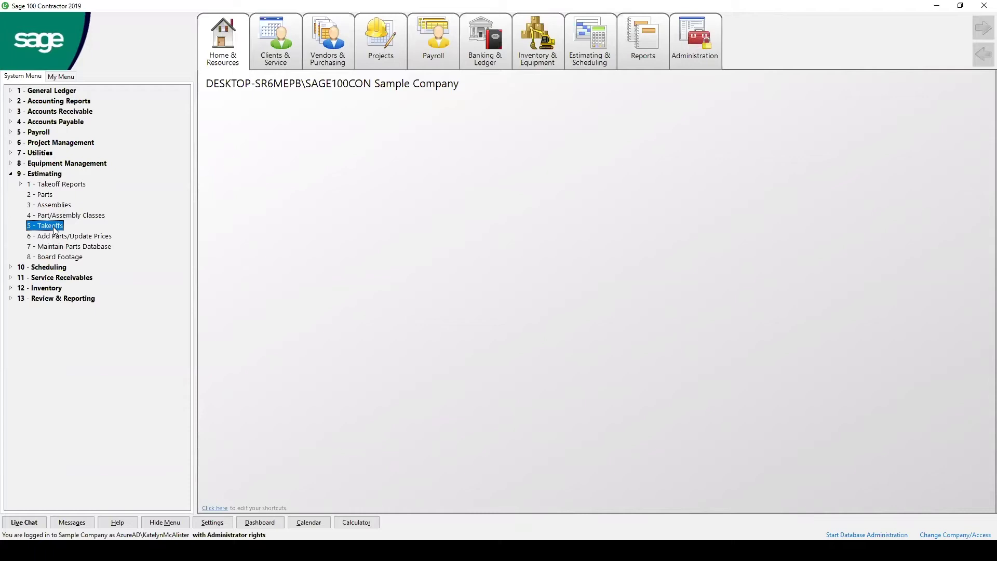
pyautogui.doubleClick(55, 226)
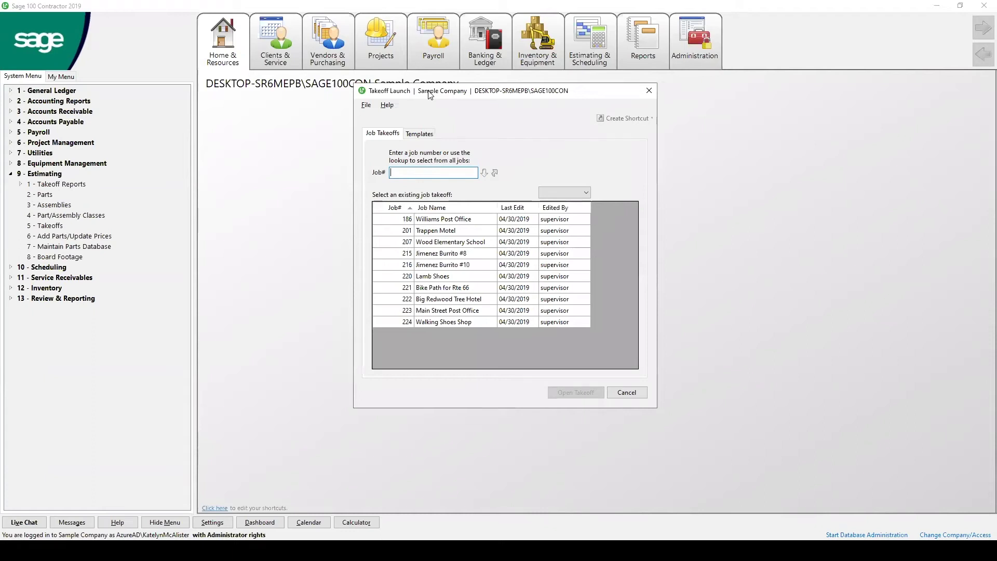
# Step: Open job 224 Walking Shoes Shop's takeoff from the Takeoff Launch list
pyautogui.moveTo(429, 91); pyautogui.dragTo(432, 84)
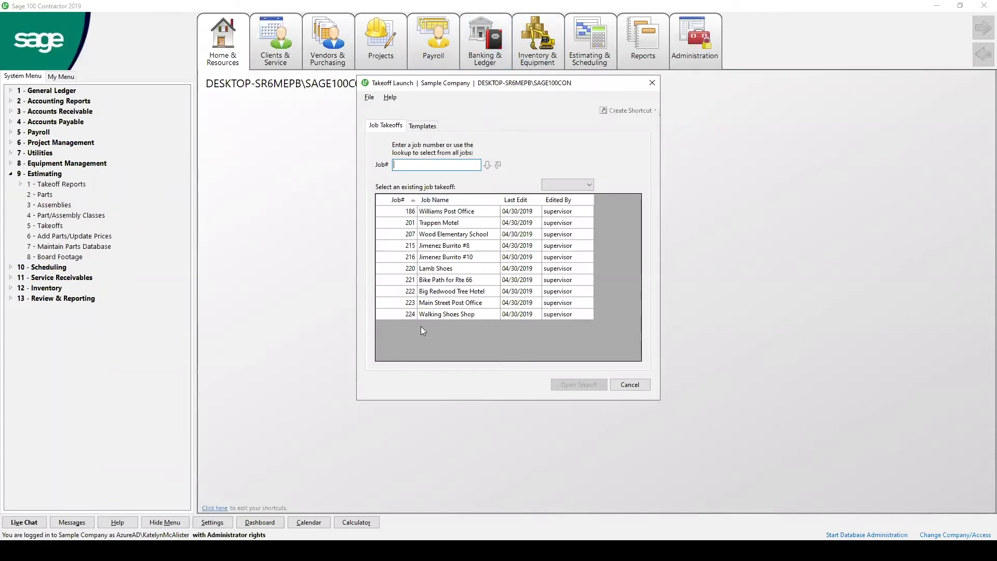
pyautogui.click(435, 315)
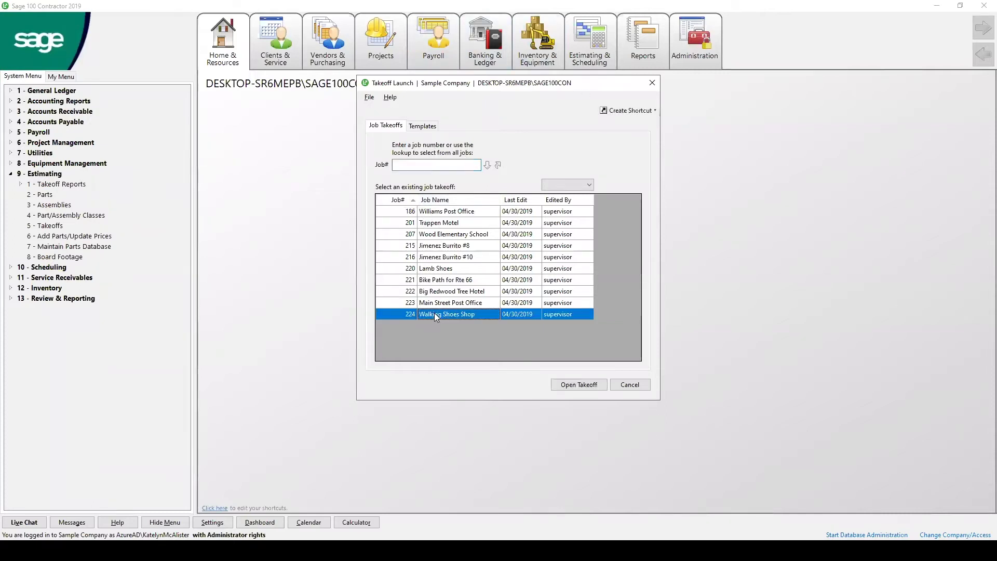
pyautogui.click(585, 389)
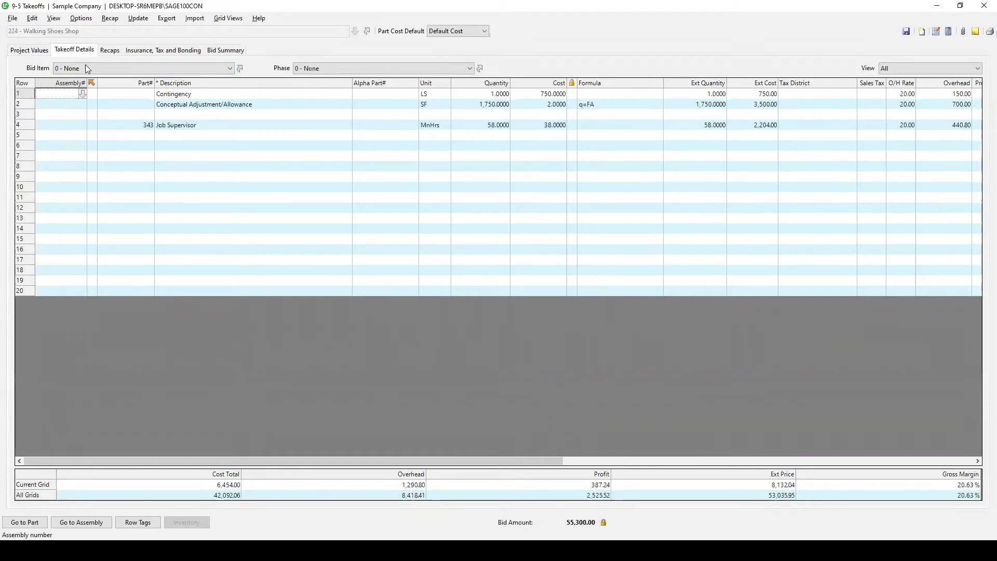
# Step: View the 4 - Floors bid item rows and select their item descriptions
pyautogui.click(230, 70)
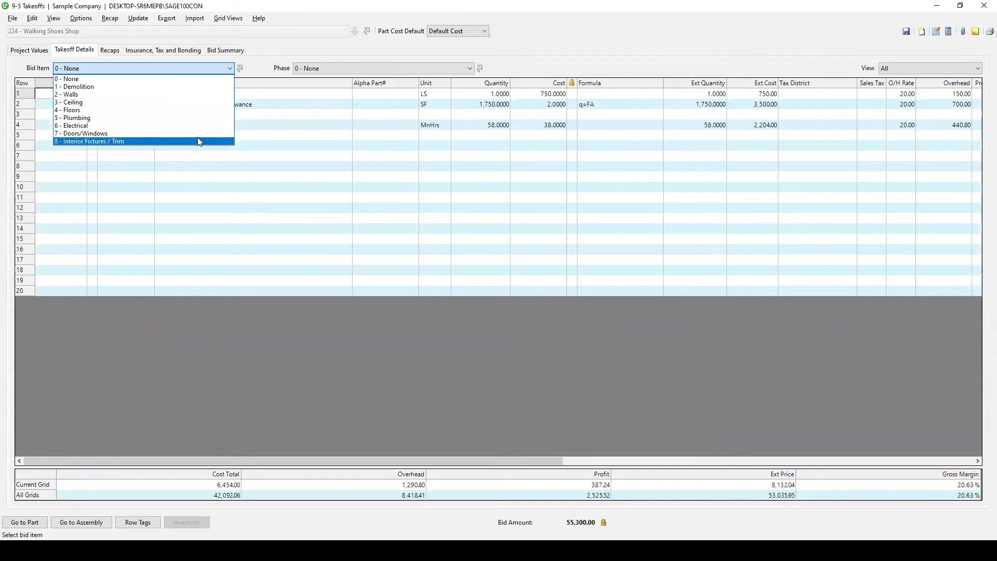
pyautogui.click(143, 110)
pyautogui.moveTo(204, 100); pyautogui.dragTo(214, 154)
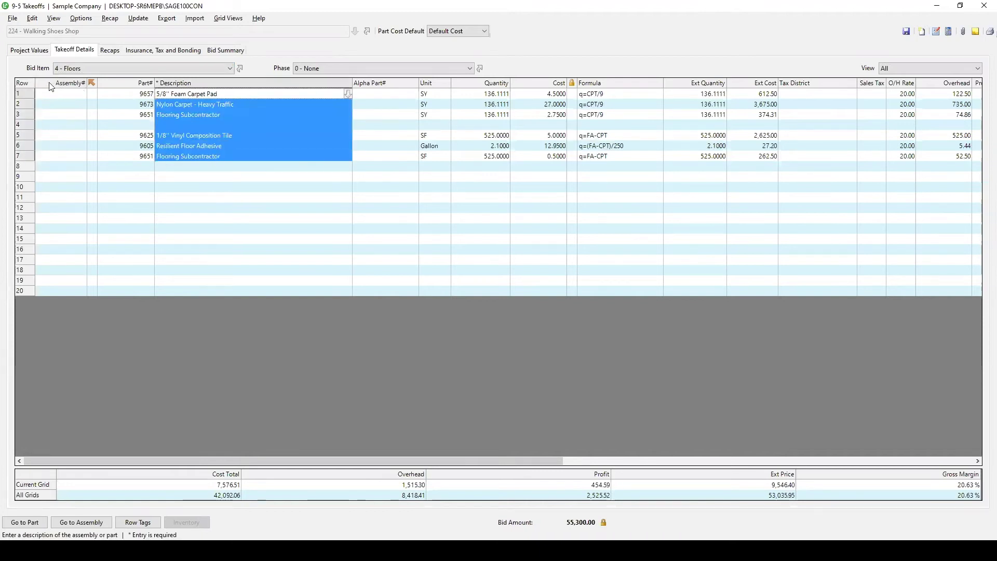
# Step: Switch to bid item 5 - Plumbing, then to 6 - Electrical
pyautogui.click(169, 73)
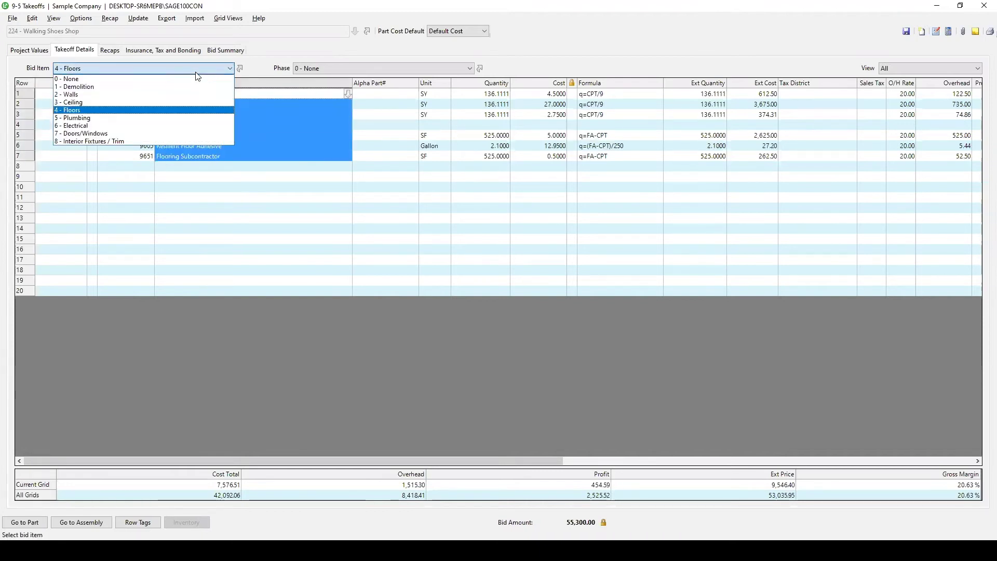
pyautogui.click(112, 119)
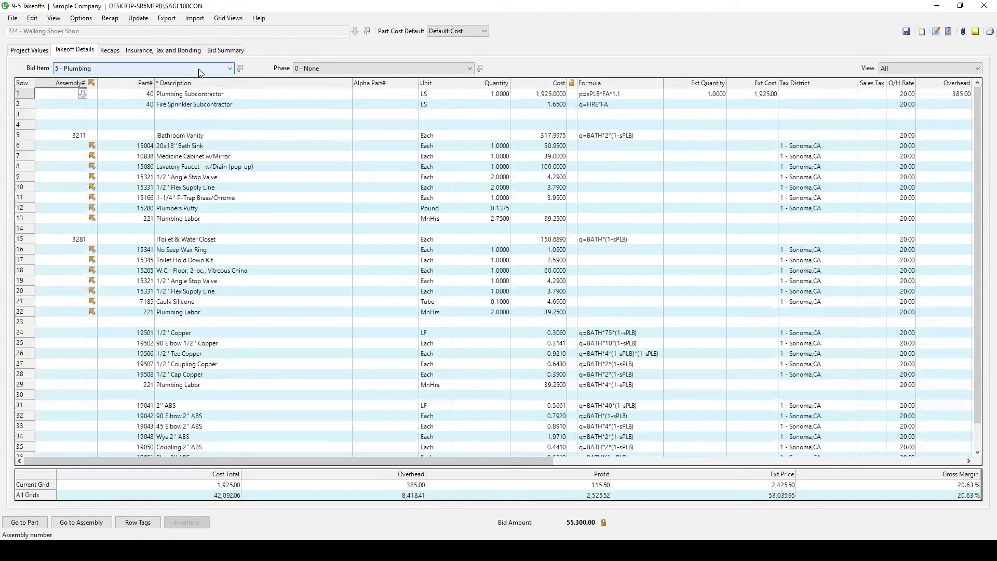
pyautogui.click(171, 68)
pyautogui.click(172, 125)
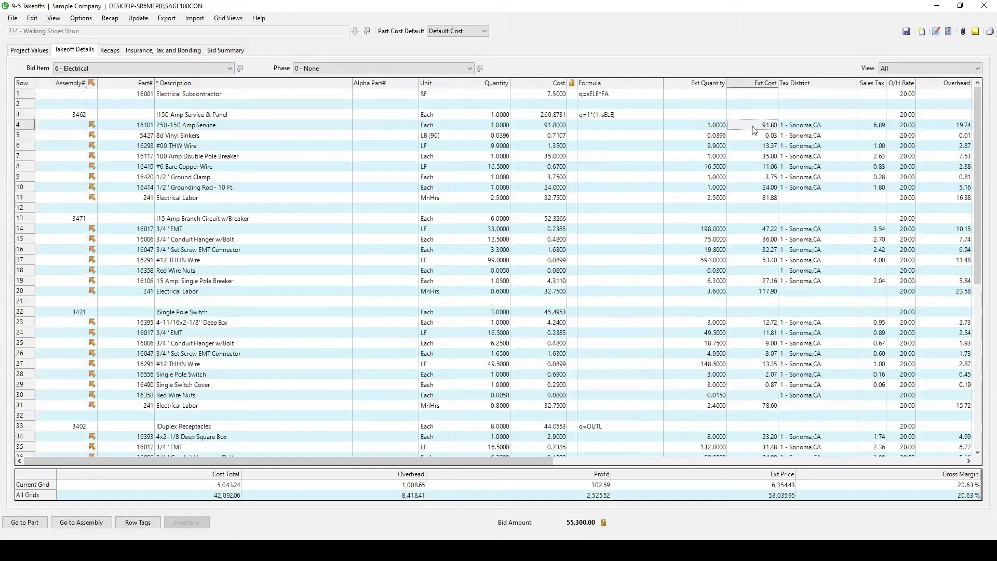
# Step: Review the Electrical rows' Ext Cost, O/H Rate, Profit Rate and Cost Code columns
pyautogui.click(761, 84)
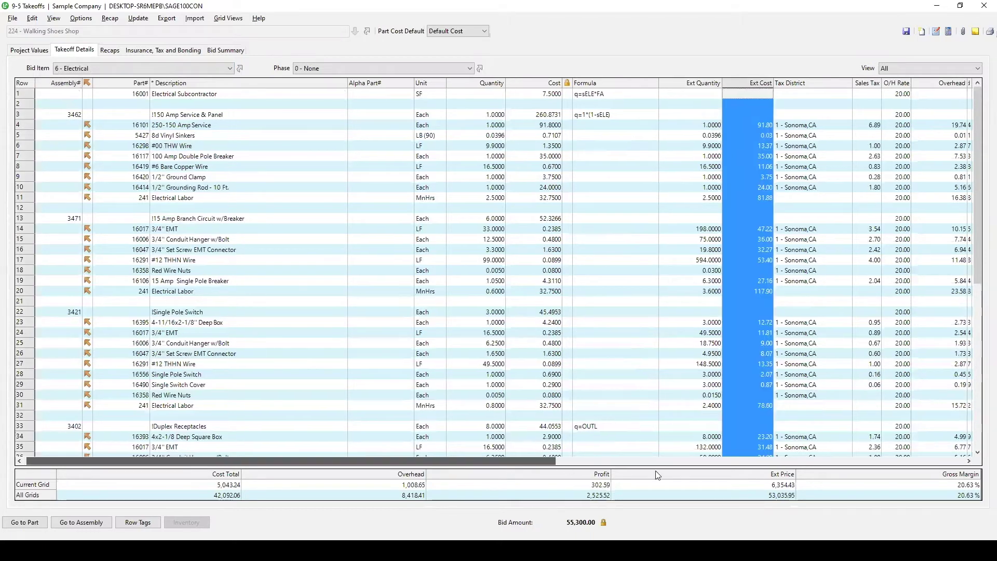
pyautogui.moveTo(511, 461); pyautogui.dragTo(665, 461)
pyautogui.hscroll(3, 487, 75)
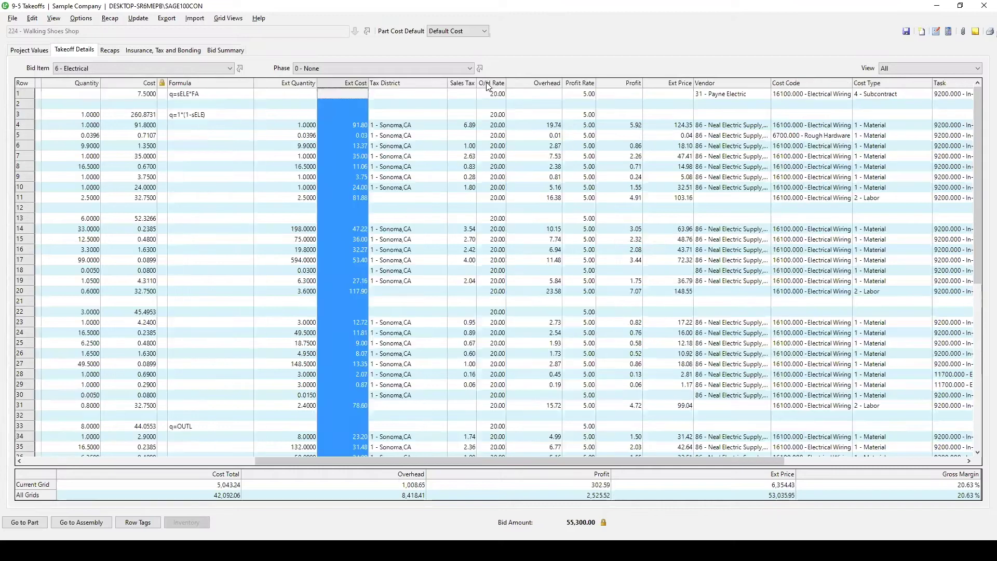
pyautogui.click(489, 84)
pyautogui.click(581, 85)
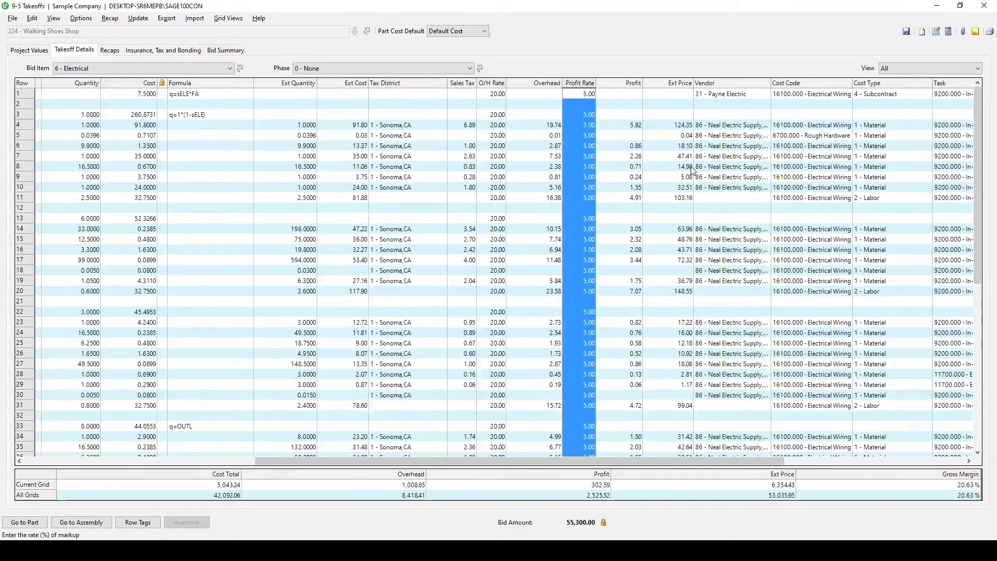
pyautogui.click(825, 84)
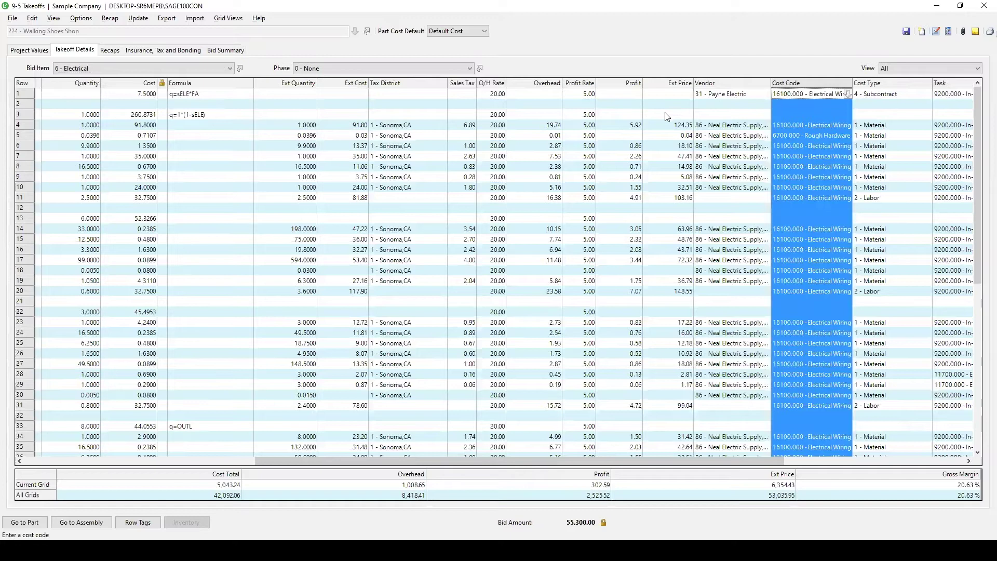
pyautogui.moveTo(453, 460)
pyautogui.mouseDown()
pyautogui.moveTo(391, 474)
pyautogui.moveTo(222, 470)
pyautogui.mouseUp()
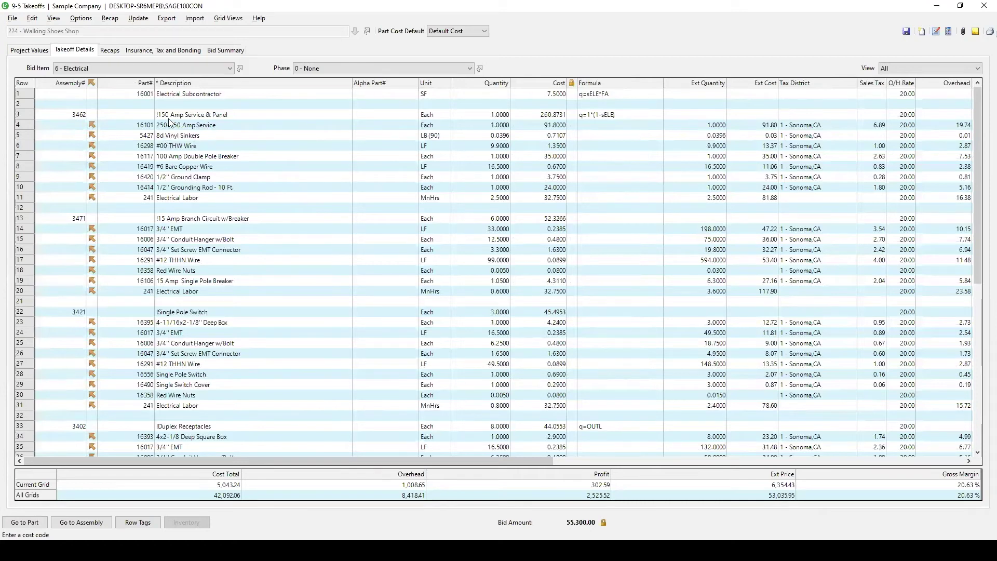
# Step: Keep Electrical selected, recheck its Cost Code column, and bring up the Export options
pyautogui.click(147, 73)
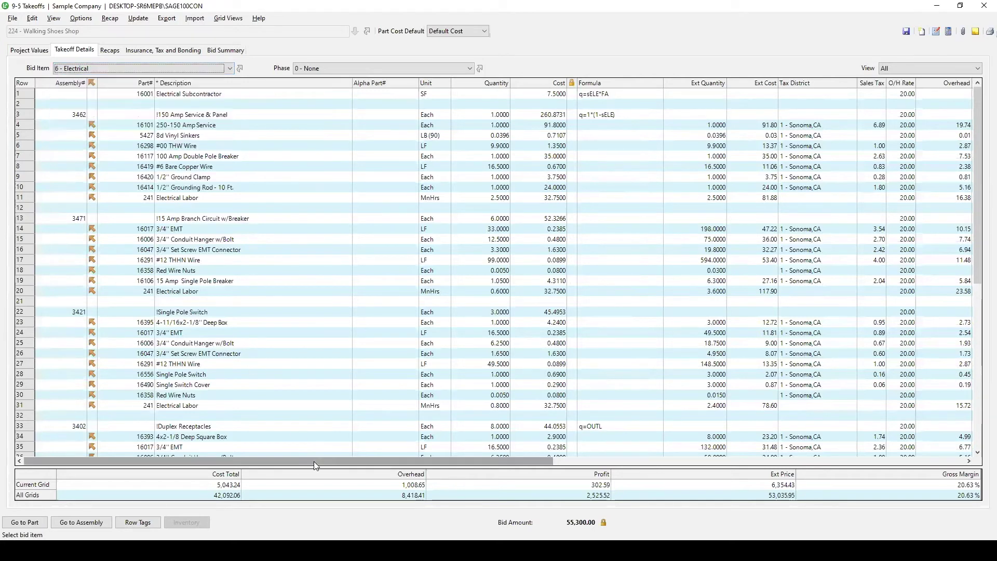
pyautogui.click(88, 125)
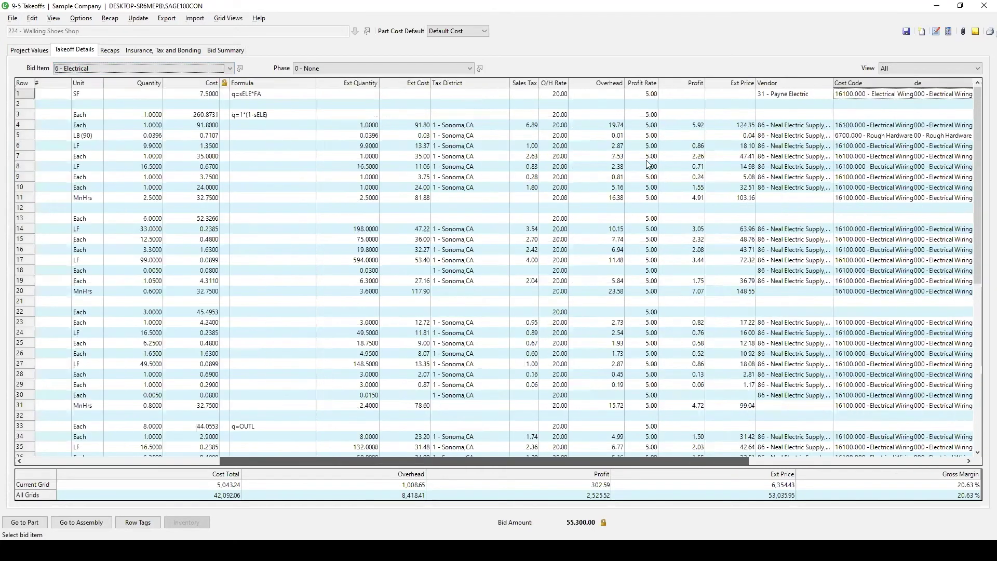
pyautogui.moveTo(395, 464); pyautogui.dragTo(617, 461)
pyautogui.click(676, 82)
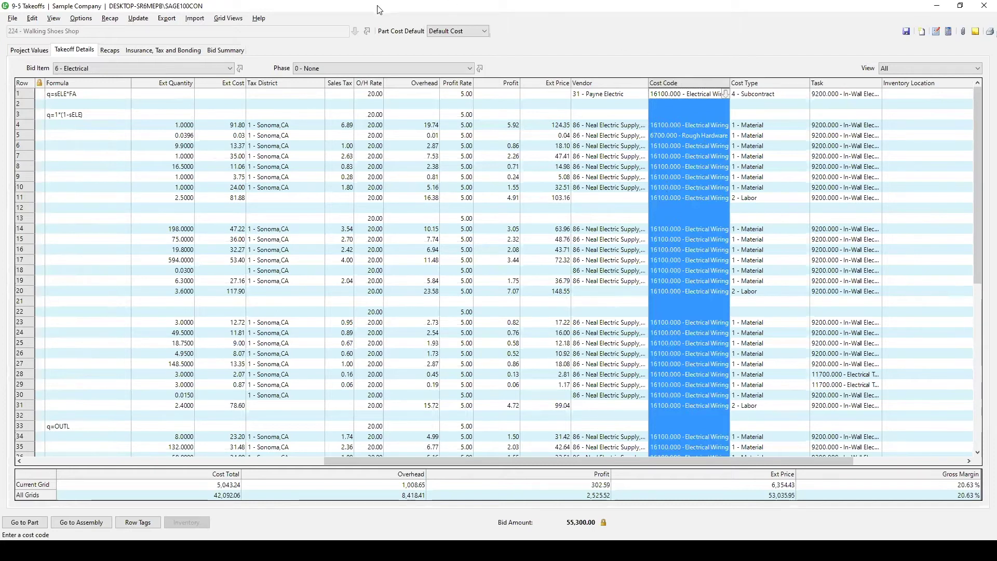
pyautogui.click(657, 113)
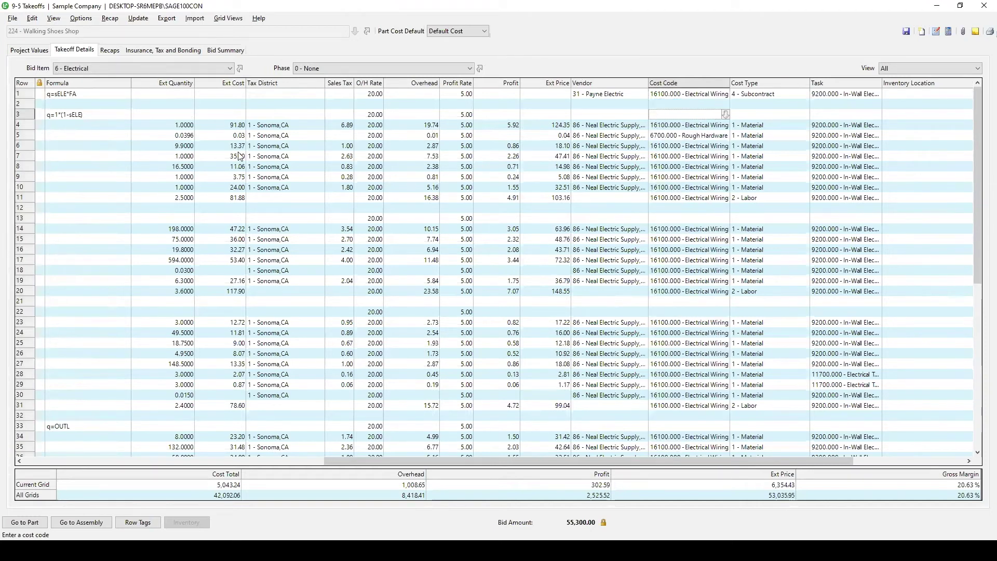
pyautogui.click(168, 20)
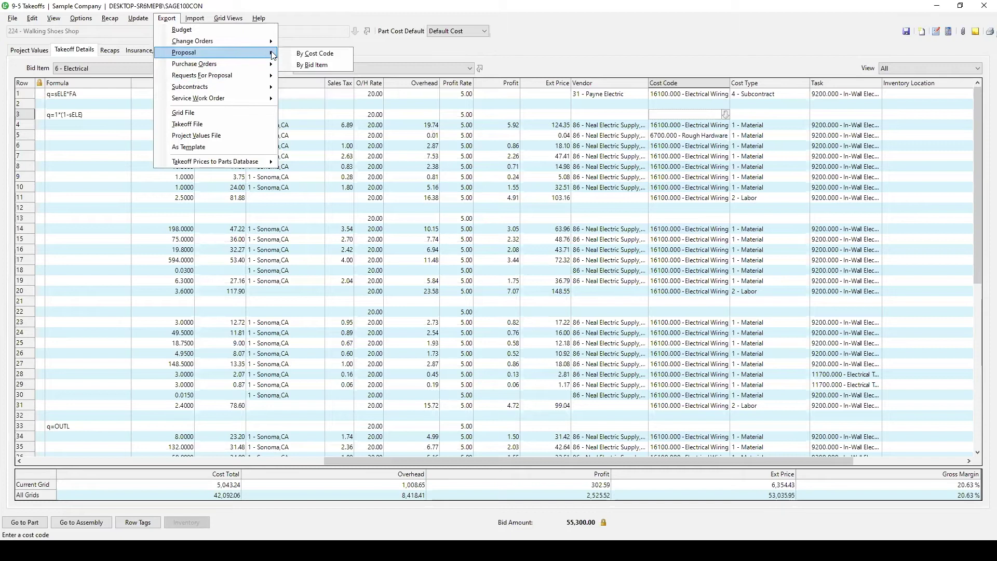
pyautogui.moveTo(184, 52)
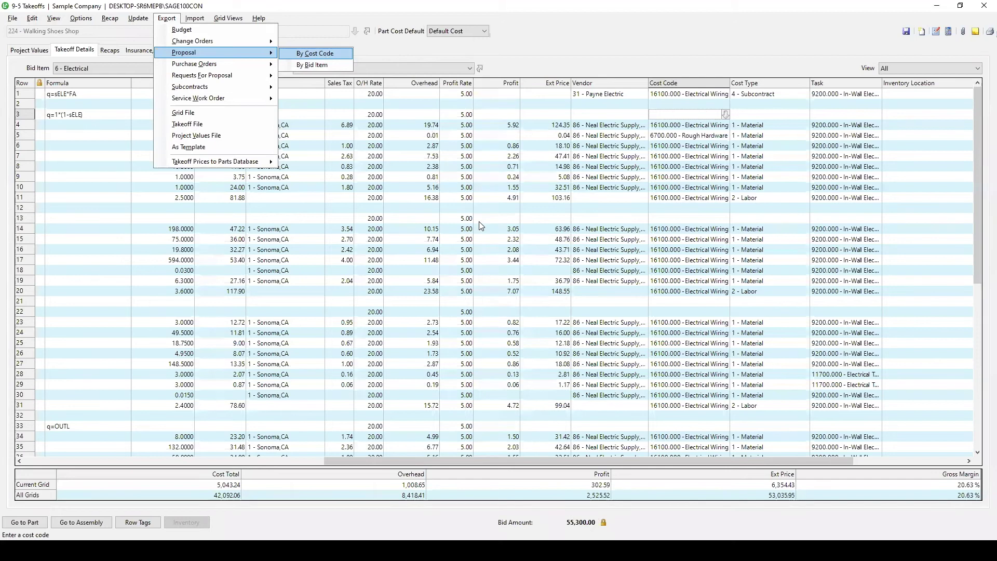
# Step: Export the takeoff as a proposal by cost code, overwriting the existing proposal
pyautogui.click(326, 55)
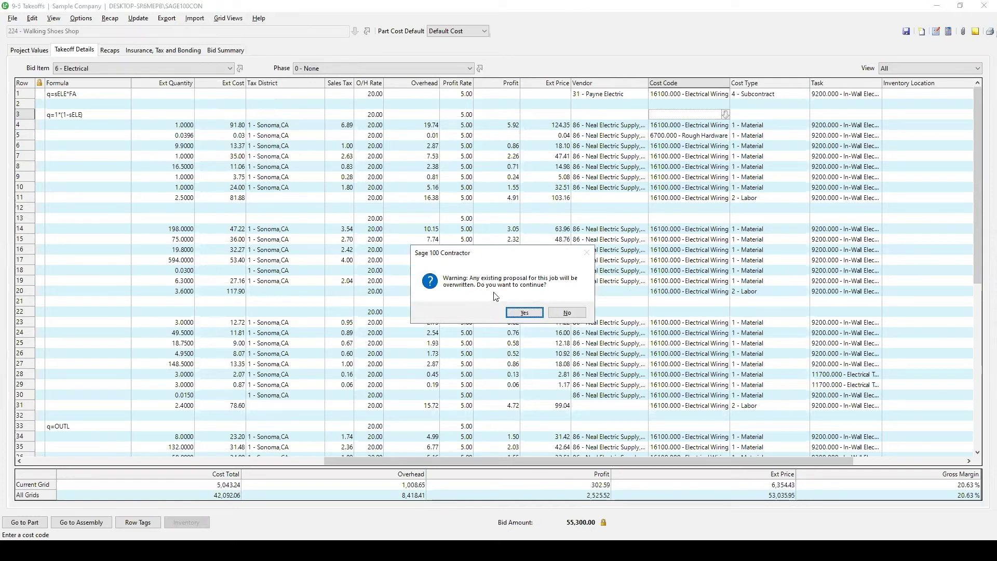
pyautogui.click(522, 313)
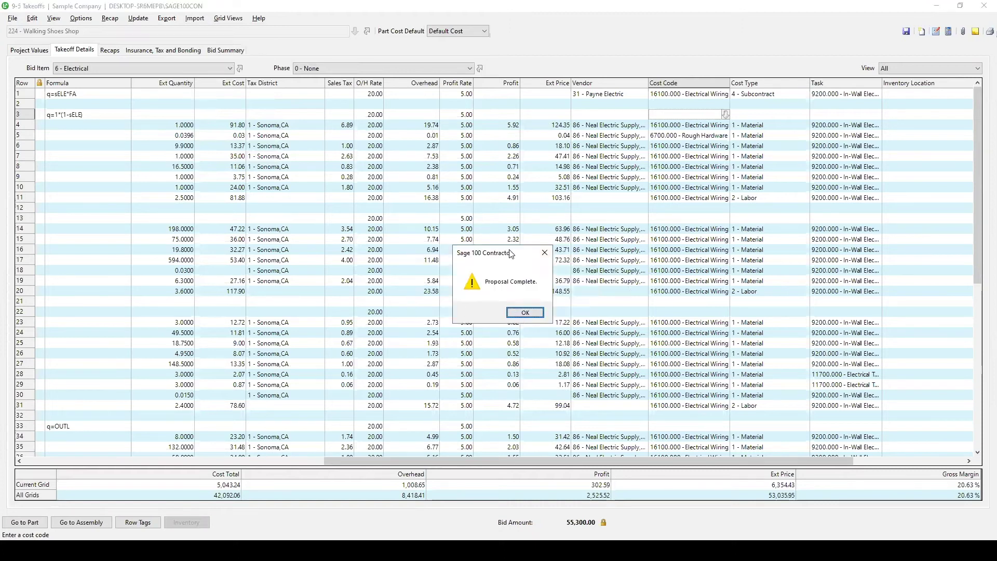
pyautogui.click(525, 313)
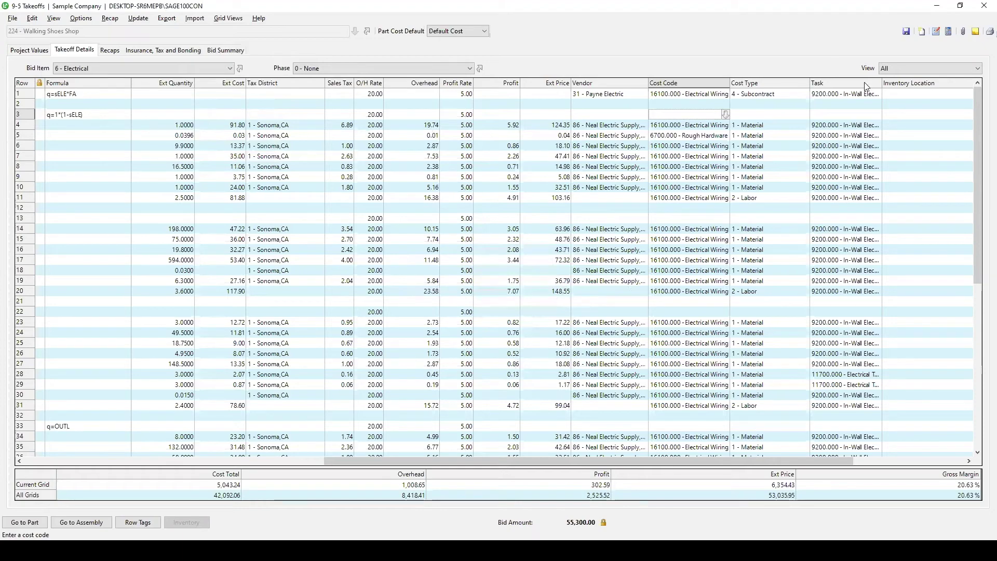
# Step: Close Takeoffs and load job 224's proposal in 6 - Project Management > 9 - Proposals
pyautogui.click(983, 11)
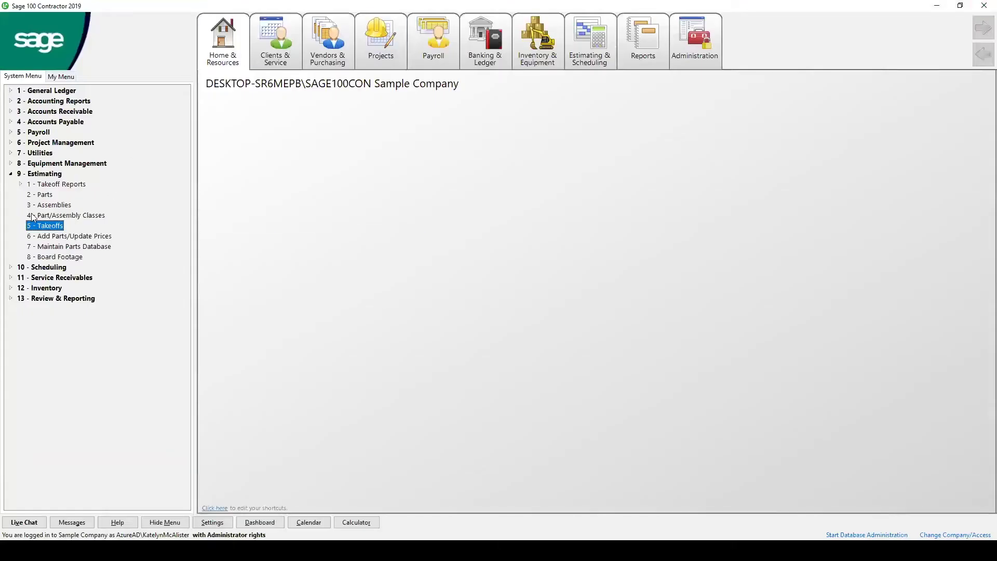
pyautogui.click(33, 143)
pyautogui.click(46, 236)
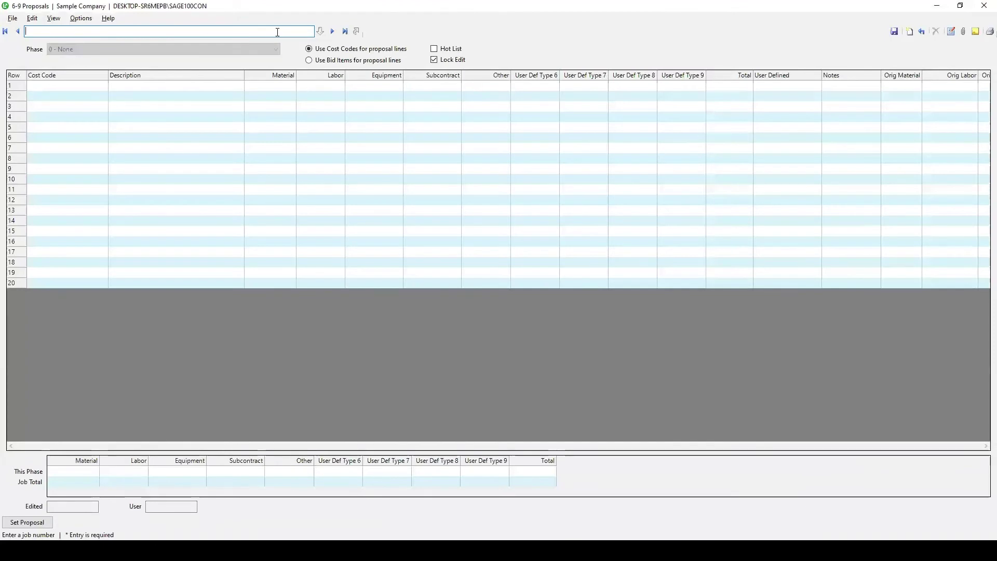
pyautogui.write('224')
pyautogui.press('Return')
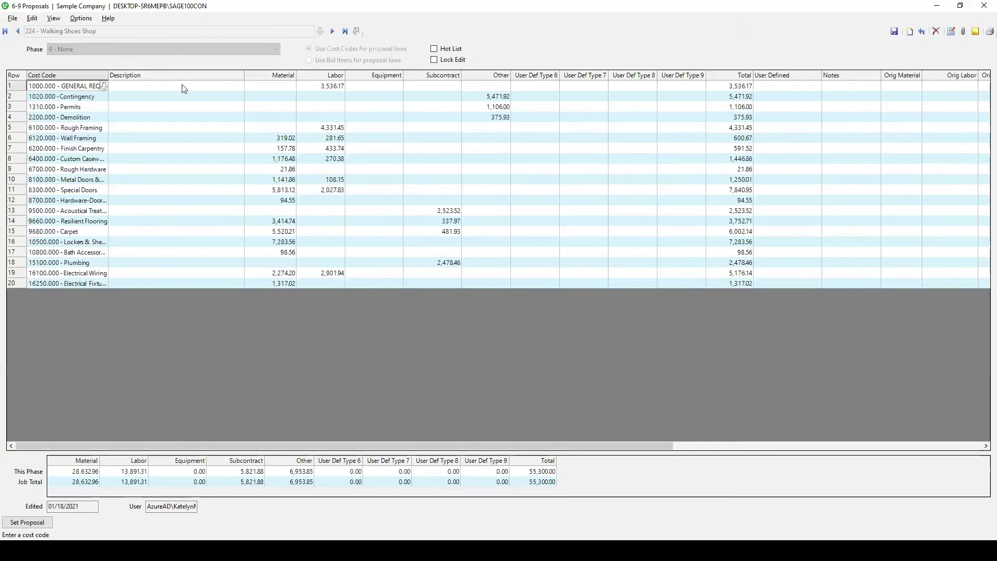
# Step: Select the cost-code lines and Total column to confirm they sum to 55,300.00
pyautogui.moveTo(80, 91); pyautogui.dragTo(95, 288)
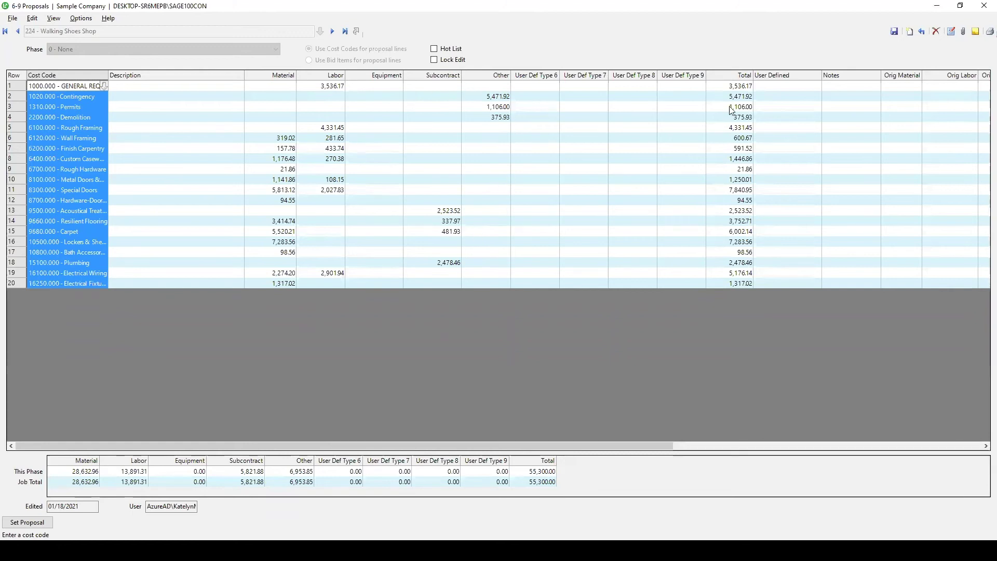
pyautogui.click(739, 77)
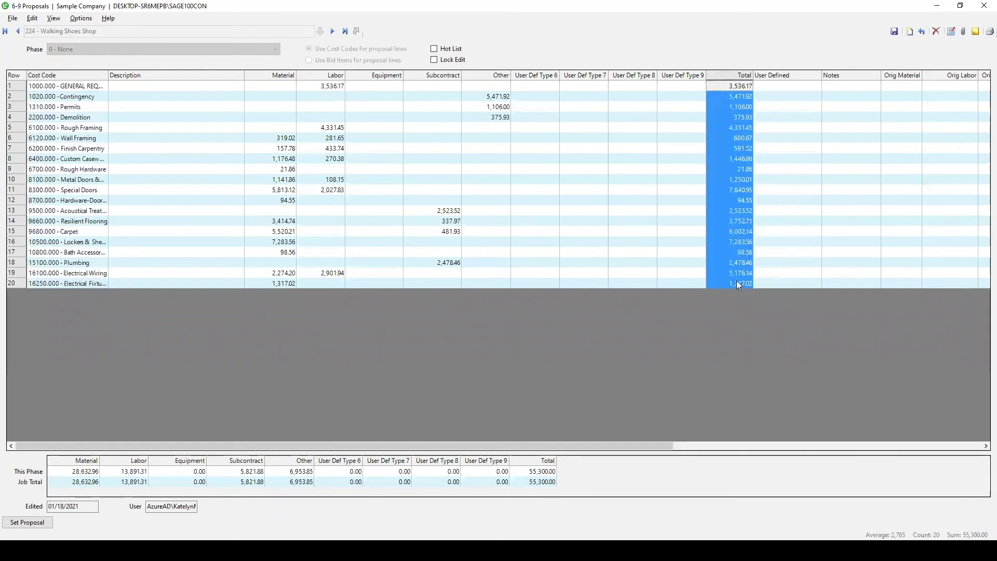